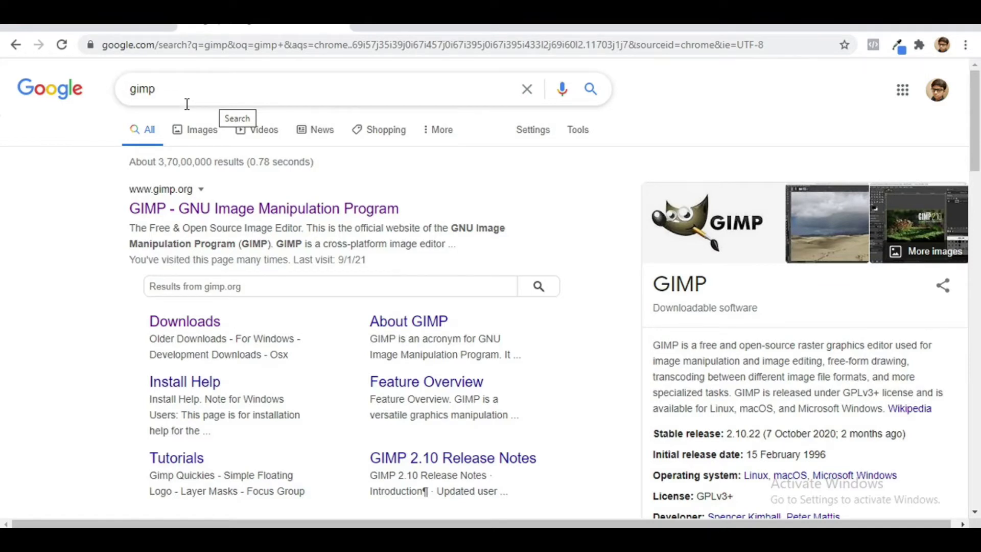
# - Go to gimp.org's Downloads page and download the GIMP 2.10.22 BitTorrent file
pyautogui.click(182, 196)
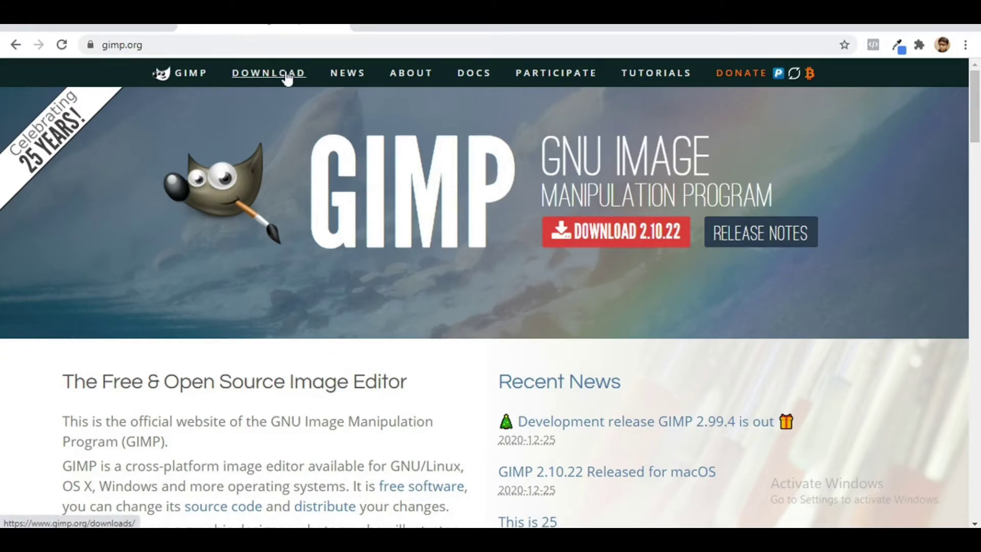
pyautogui.click(286, 77)
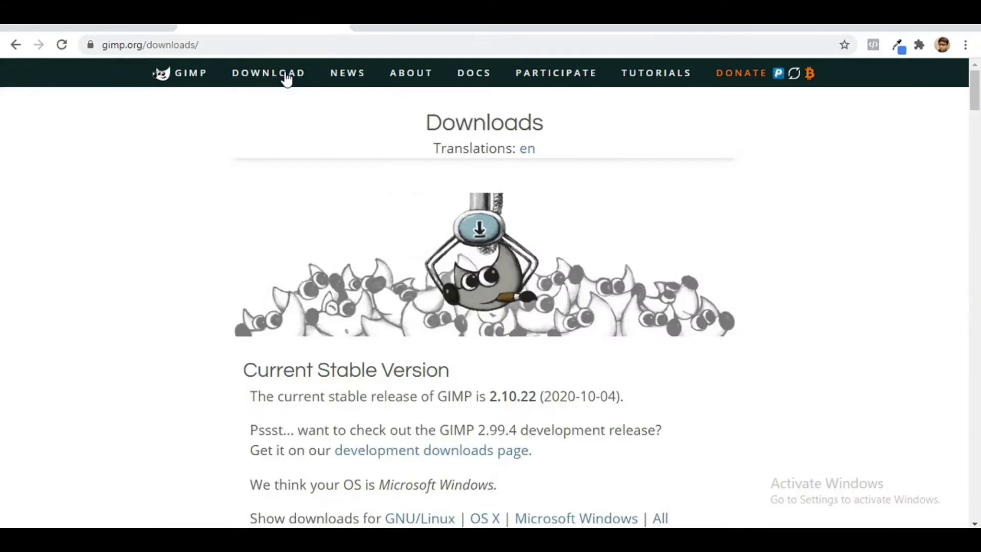
pyautogui.scroll(-2, 812, 324)
pyautogui.scroll(-4, 813, 325)
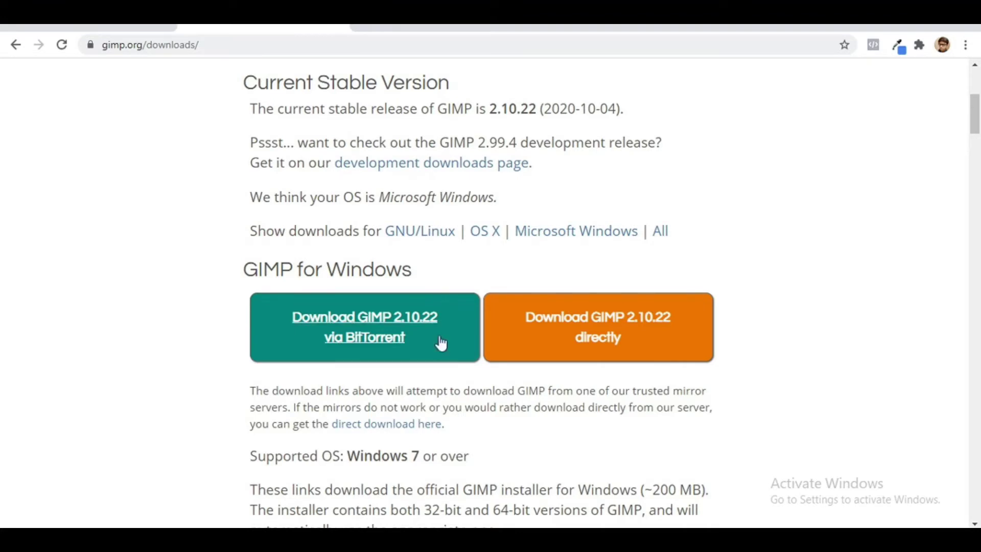
pyautogui.click(415, 338)
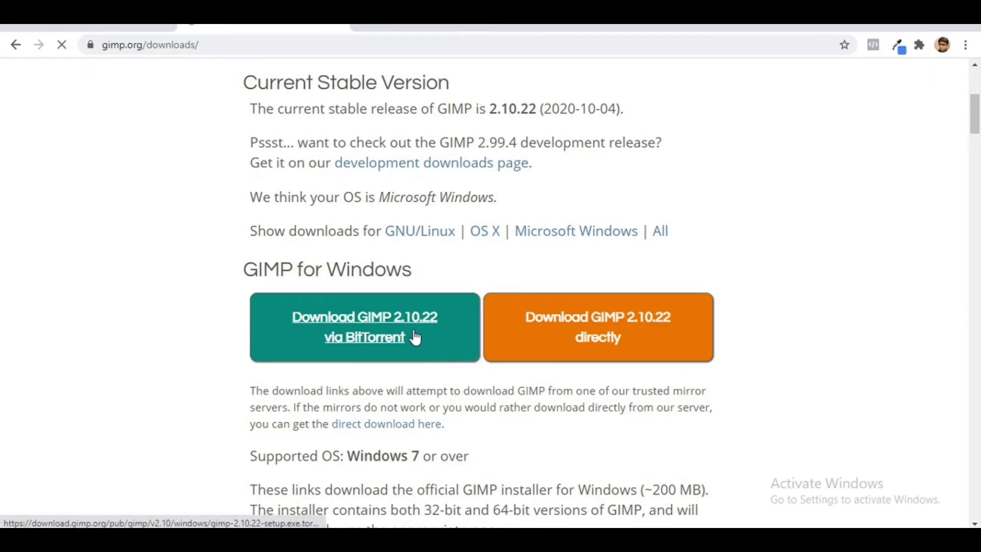
# - Download the GIMP 2.10.22 installer directly, install it in English with defaults, and launch GIMP
pyautogui.click(591, 325)
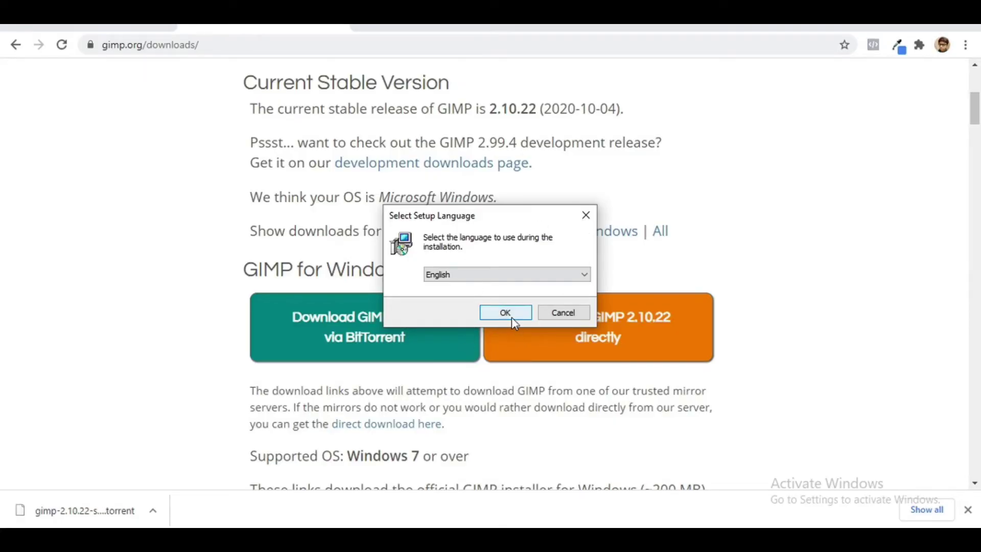
pyautogui.click(504, 314)
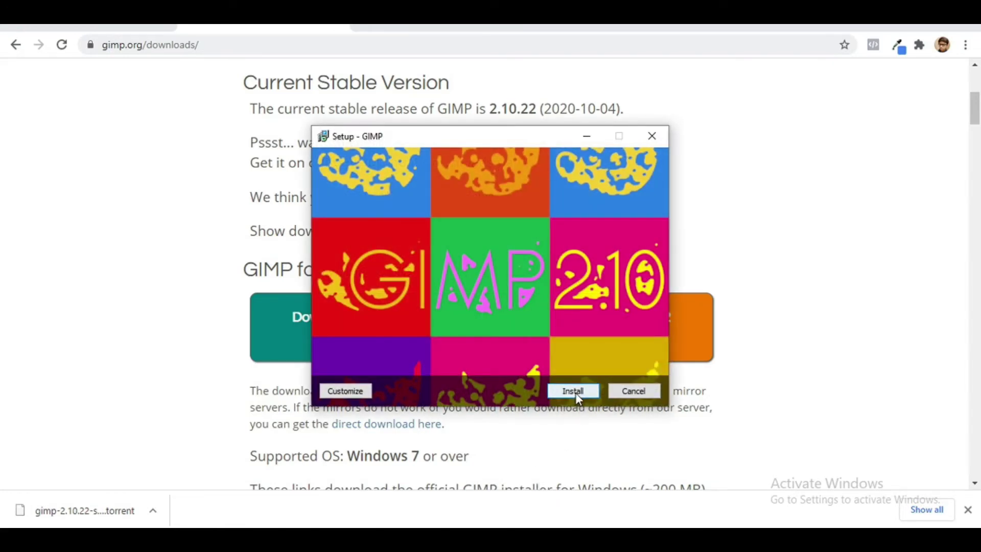
pyautogui.click(573, 391)
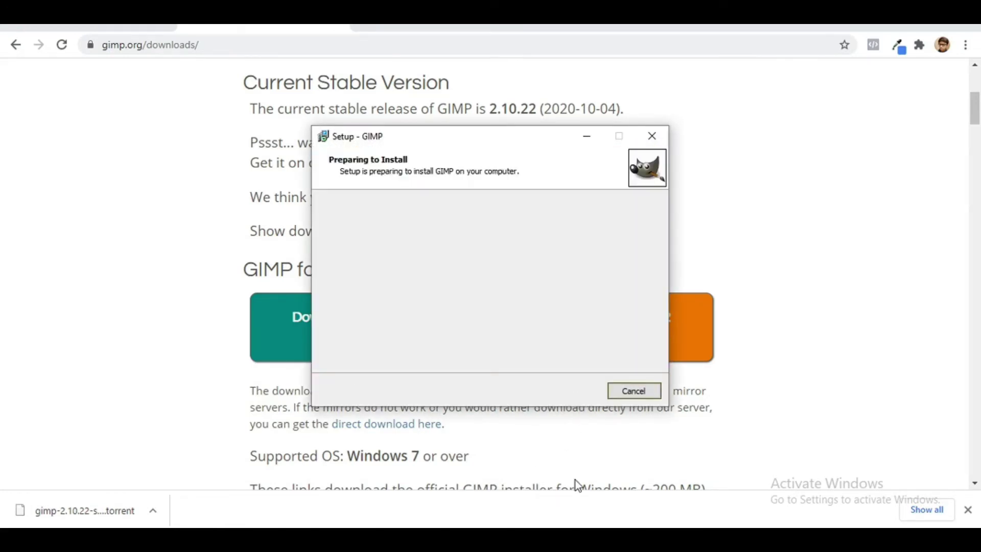
pyautogui.click(547, 480)
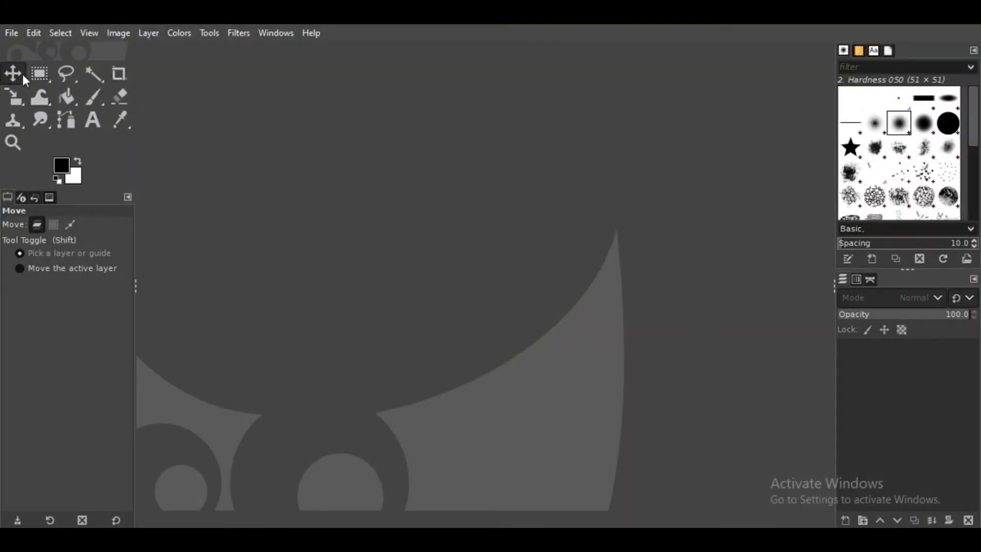
# - Open the teal sports bottle JPG from the Desktop through File > Open
pyautogui.click(12, 35)
pyautogui.click(11, 33)
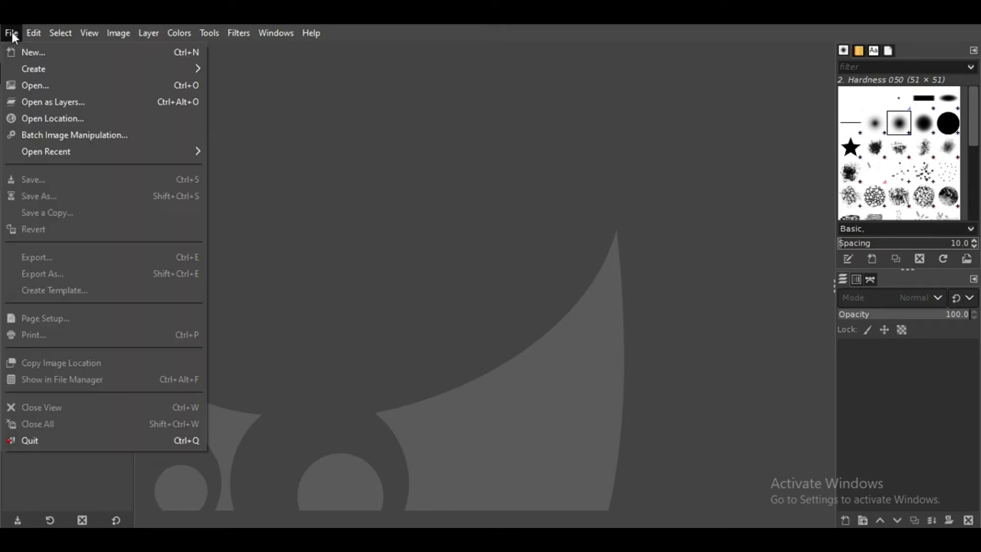
pyautogui.click(310, 238)
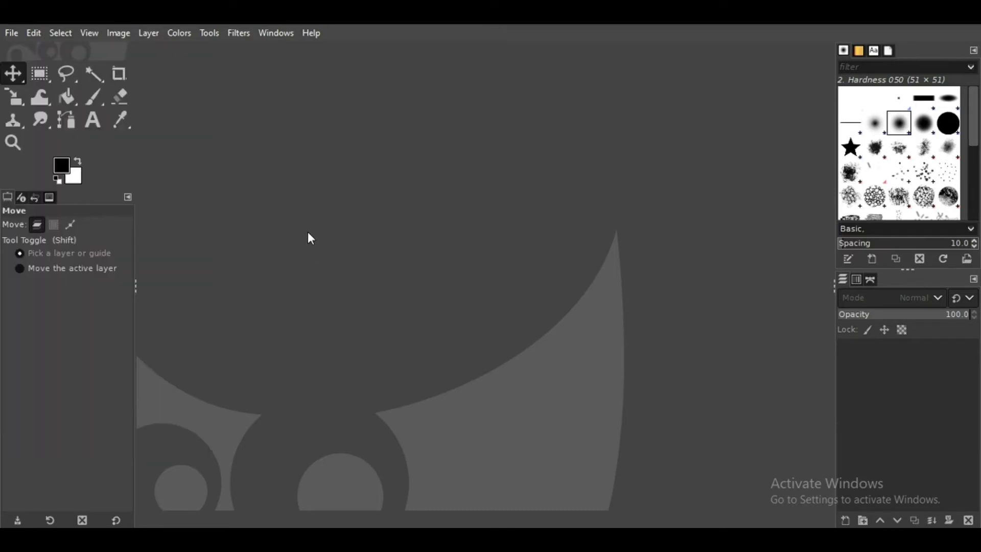
pyautogui.click(14, 35)
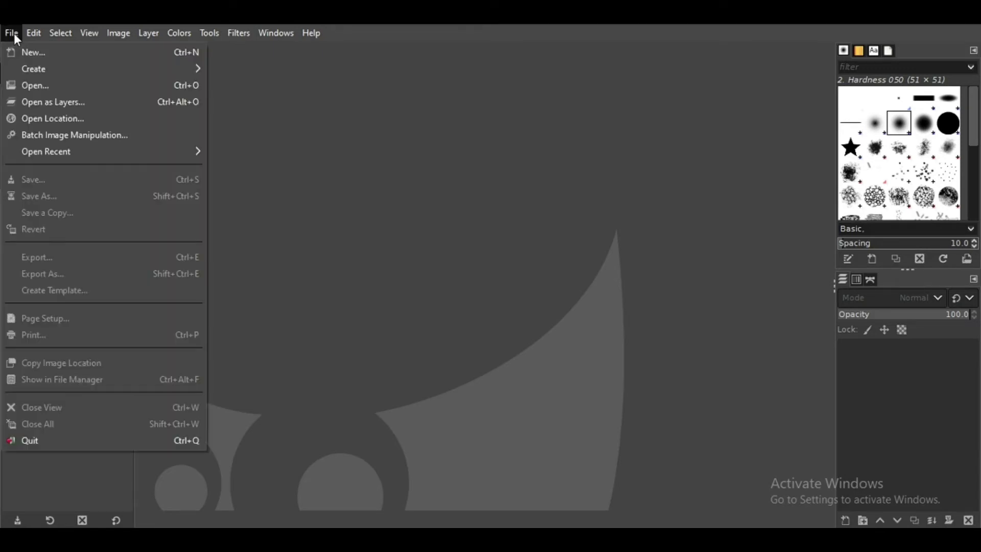
pyautogui.click(11, 35)
pyautogui.click(48, 85)
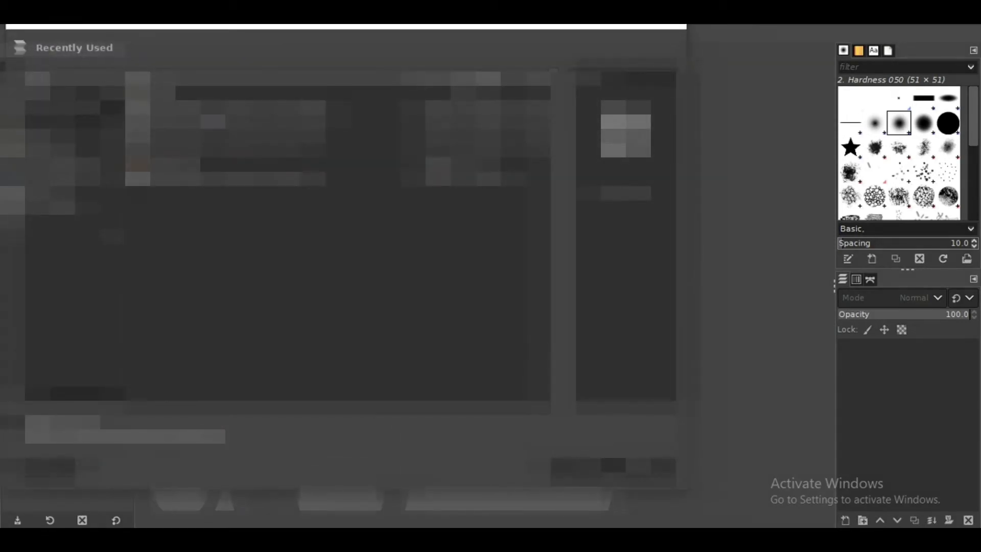
pyautogui.click(164, 179)
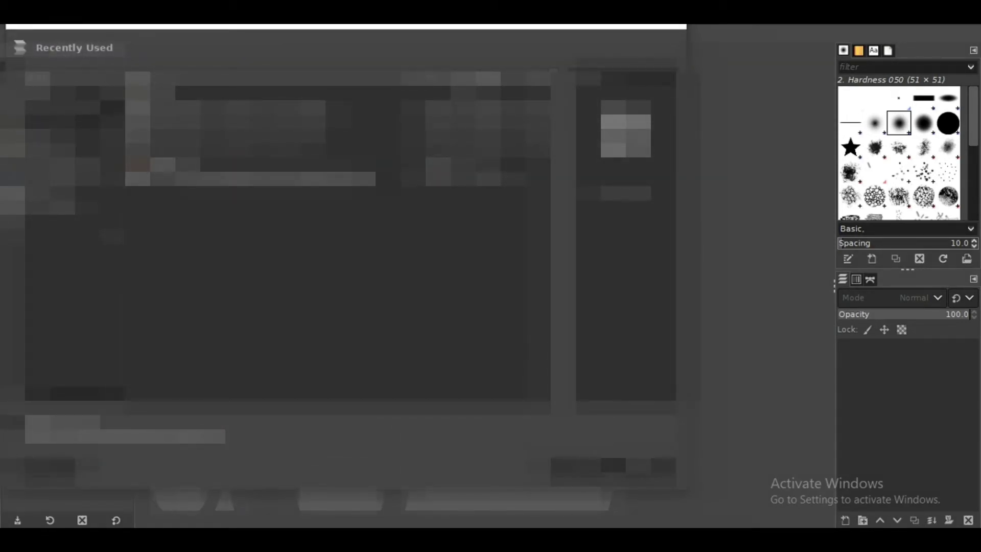
pyautogui.click(87, 149)
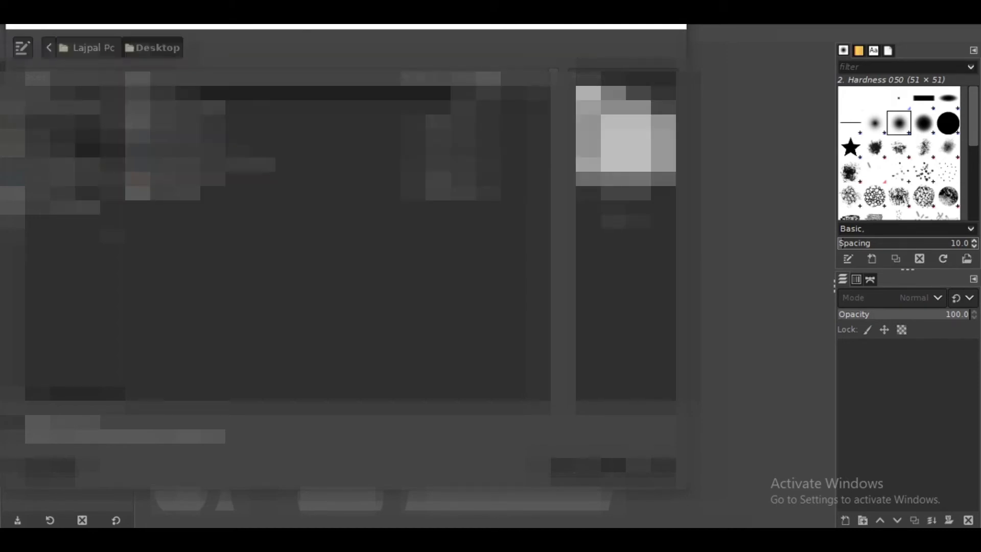
pyautogui.doubleClick(88, 164)
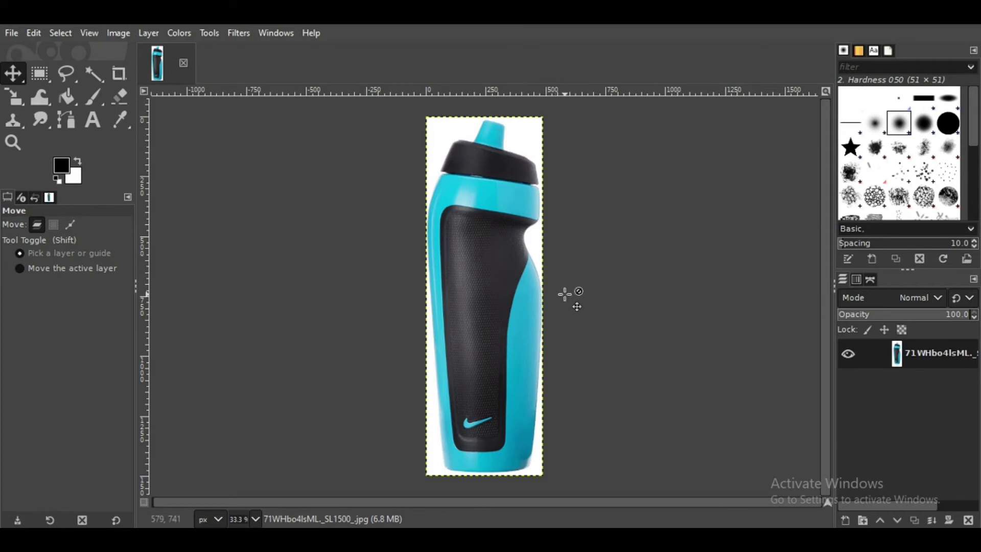
# - Create a new white image with width 1000 px and height 1000 px
pyautogui.click(11, 33)
pyautogui.click(118, 33)
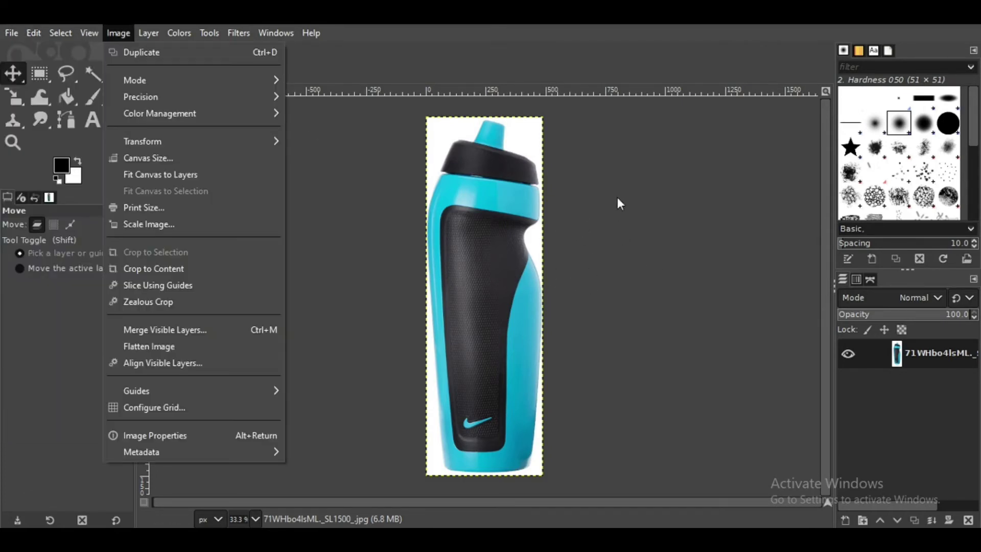
pyautogui.click(621, 175)
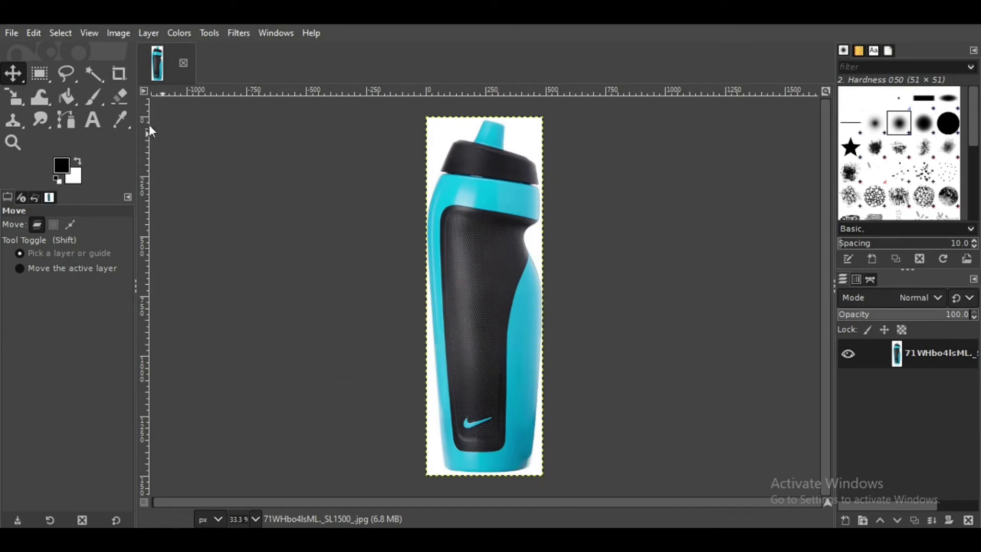
pyautogui.click(12, 33)
pyautogui.click(23, 50)
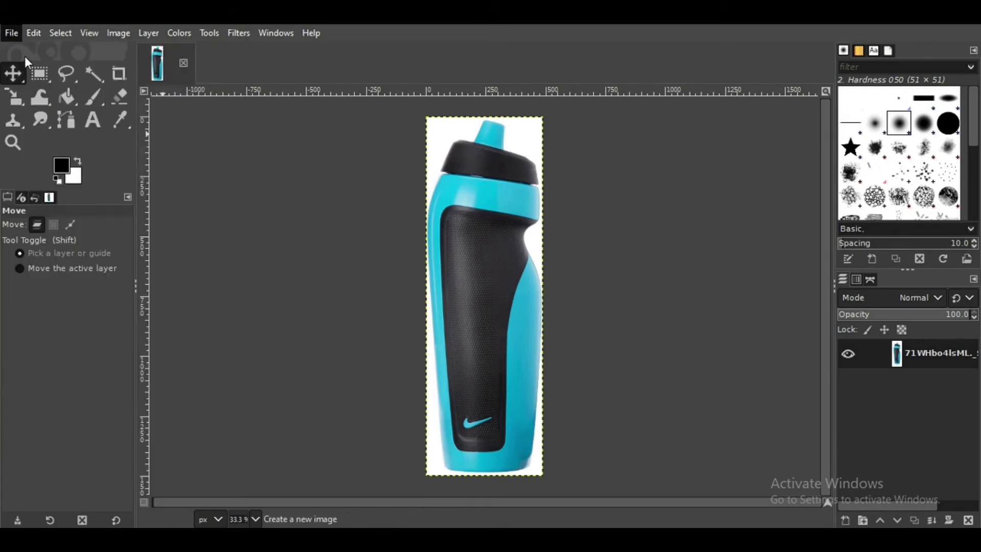
pyautogui.doubleClick(110, 85)
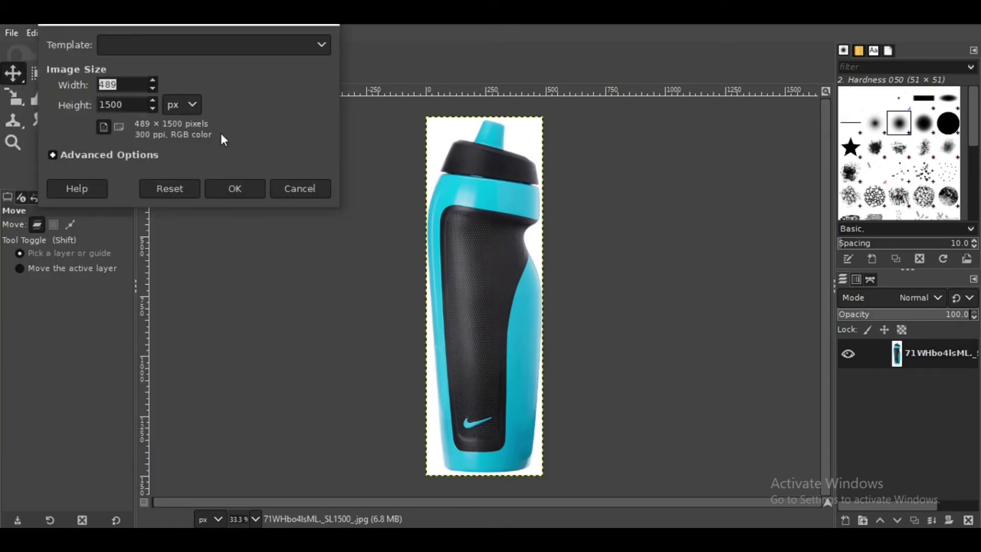
pyautogui.write('1000')
pyautogui.write('0')
pyautogui.press('BackSpace')
pyautogui.doubleClick(125, 104)
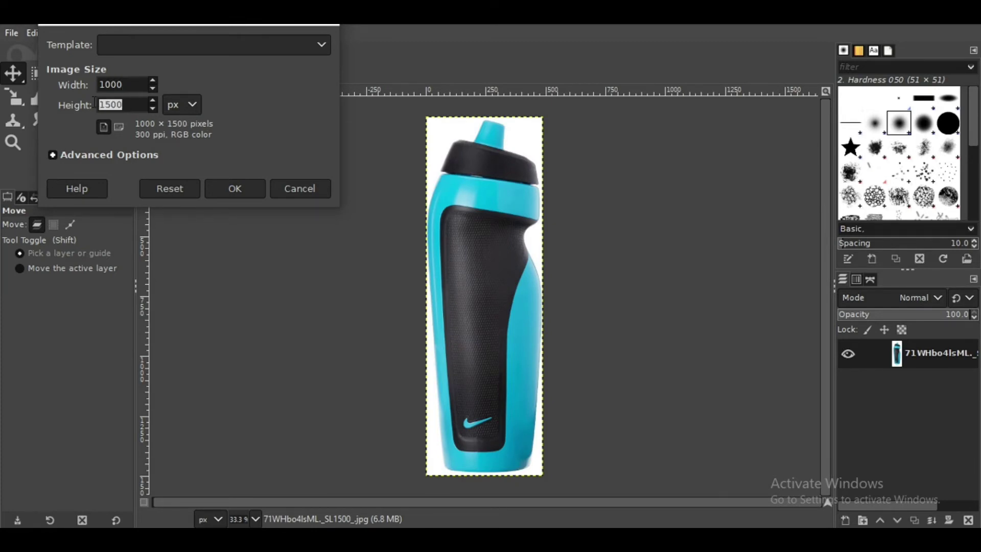
pyautogui.write('1000')
pyautogui.click(234, 188)
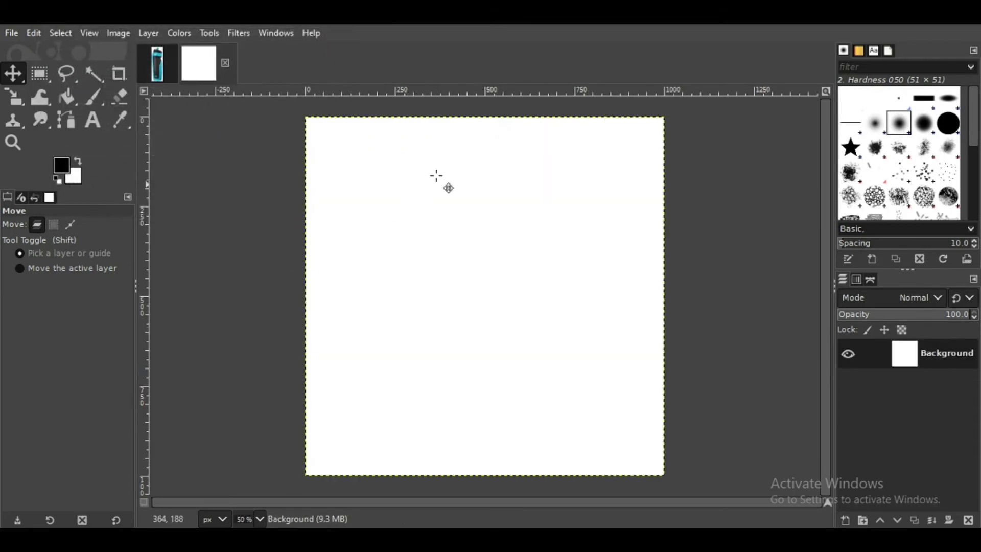
# - Copy the bottle photo to the clipboard with Edit > Copy
pyautogui.click(159, 70)
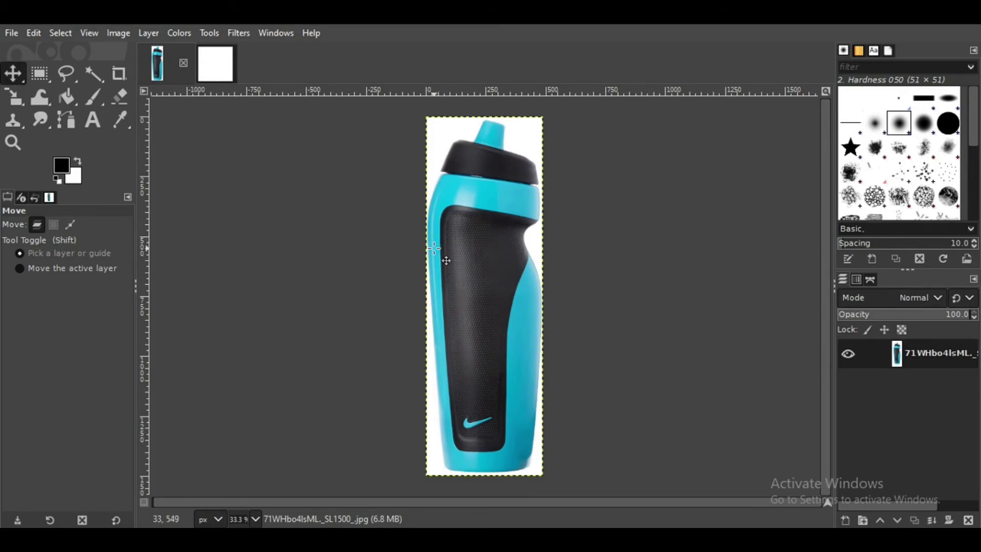
pyautogui.rightClick(454, 256)
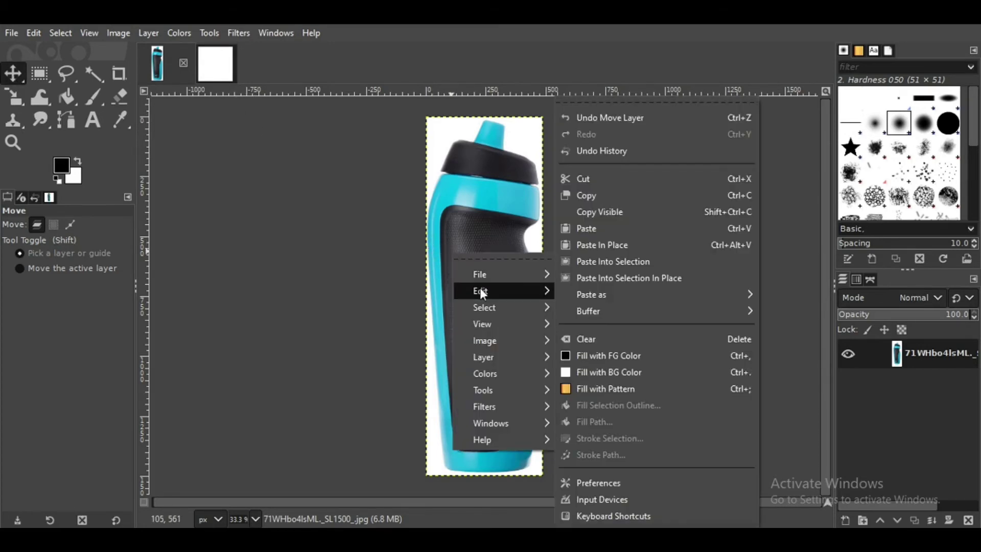
pyautogui.click(480, 288)
pyautogui.click(597, 191)
# - Paste the bottle onto the blank 1000 × 1000 white canvas
pyautogui.click(216, 63)
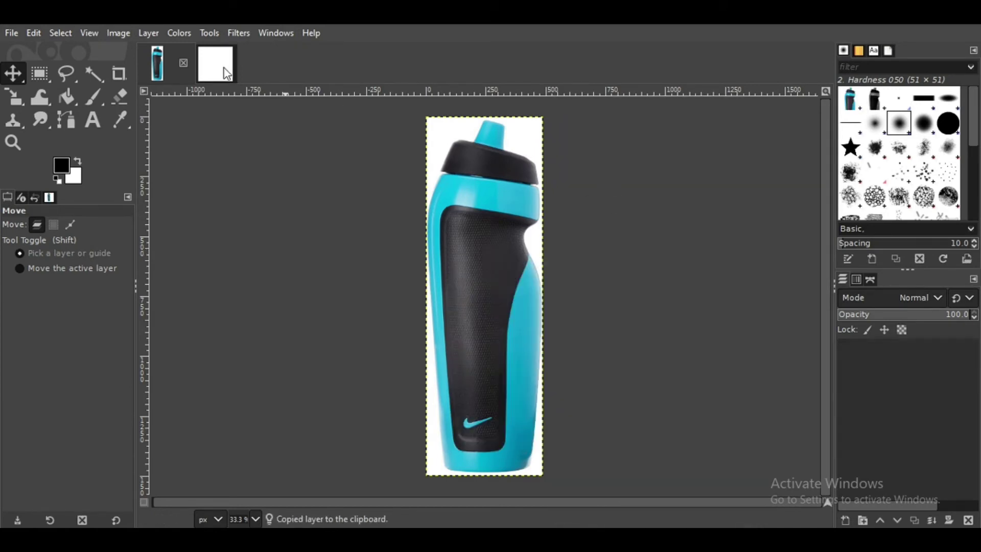
pyautogui.rightClick(419, 204)
pyautogui.rightClick(400, 197)
pyautogui.moveTo(427, 234)
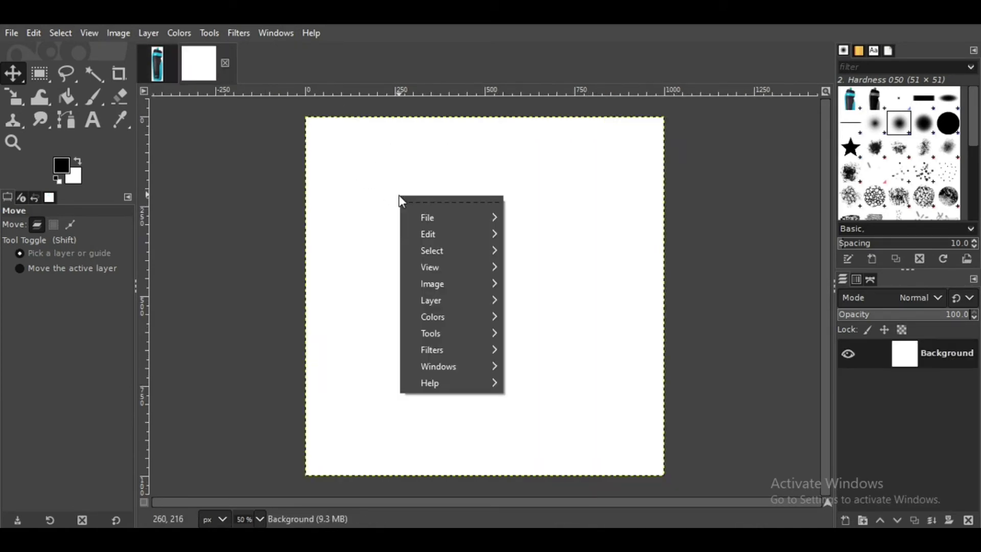
pyautogui.click(532, 235)
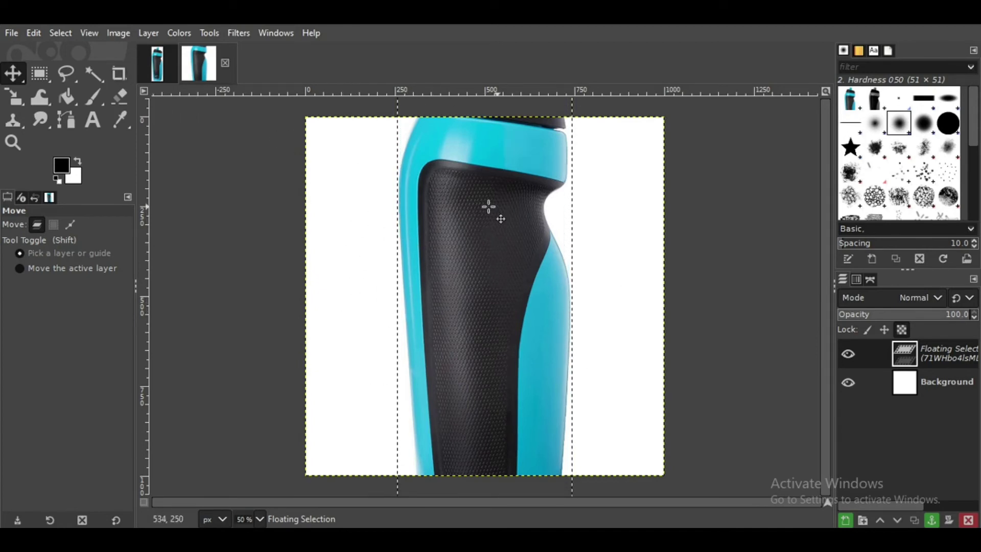
# - Scale the pasted bottle to 297 × 912 px and shift it toward the canvas centre
pyautogui.click(15, 98)
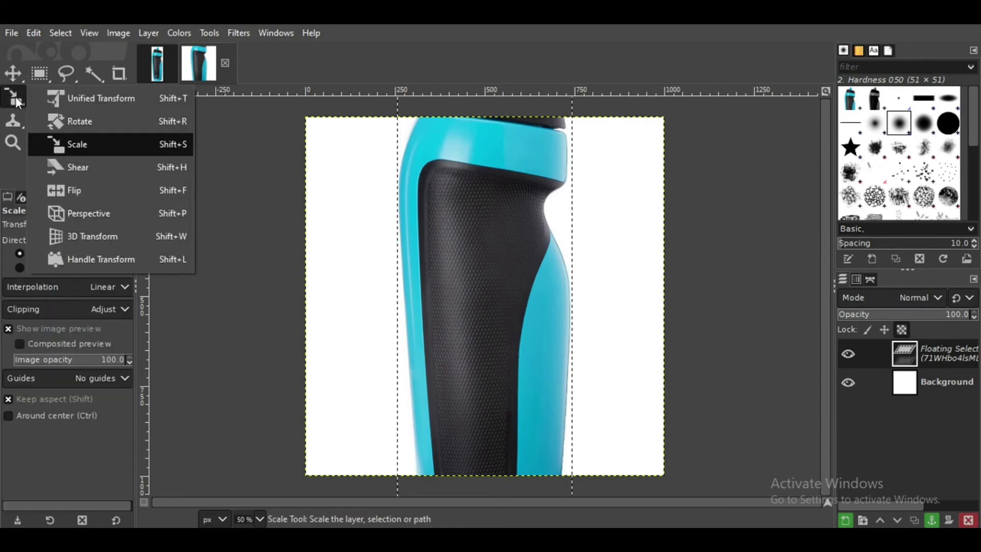
pyautogui.click(76, 145)
pyautogui.click(17, 104)
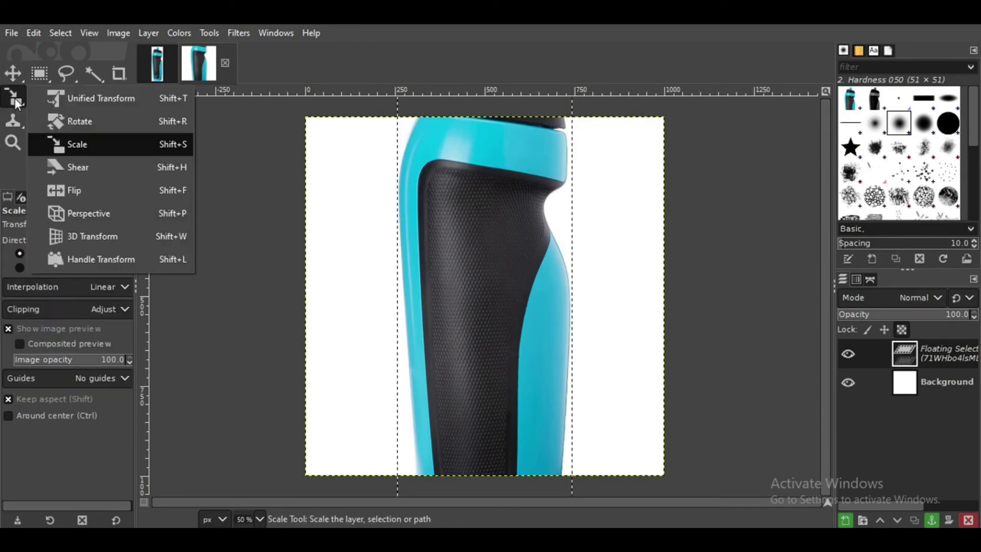
pyautogui.click(76, 143)
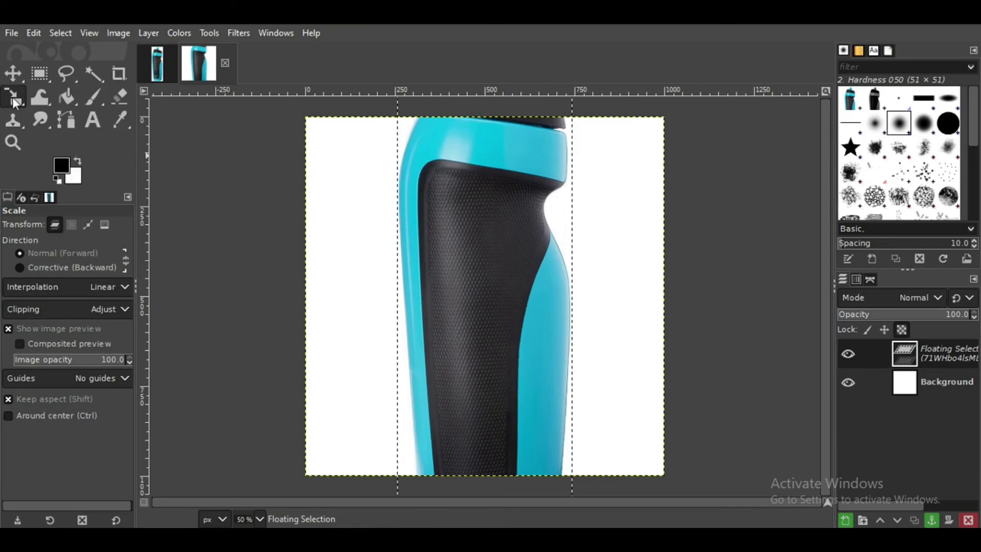
pyautogui.moveTo(9, 91); pyautogui.dragTo(189, 153)
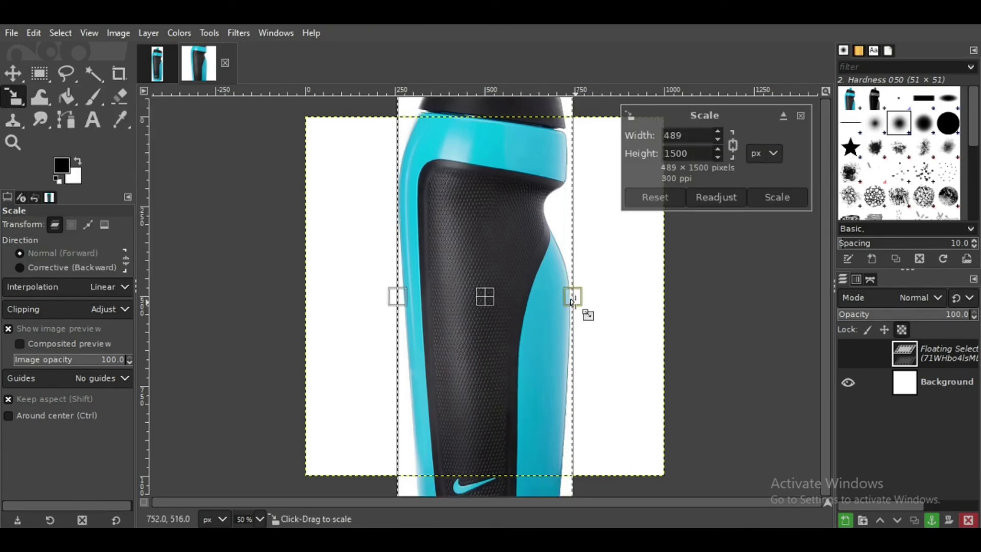
pyautogui.moveTo(570, 302); pyautogui.dragTo(503, 292)
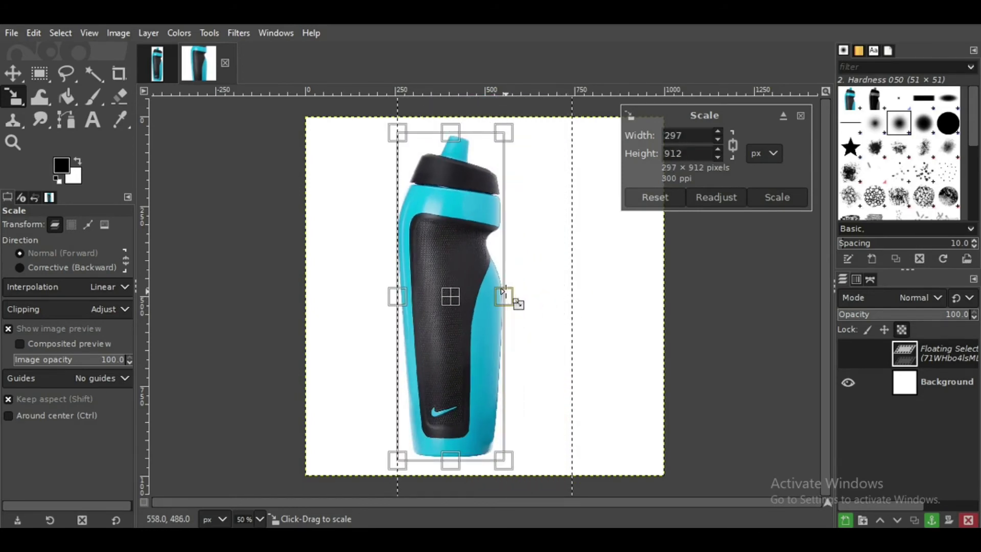
pyautogui.moveTo(457, 295)
pyautogui.mouseDown()
pyautogui.moveTo(505, 311)
pyautogui.moveTo(494, 310)
pyautogui.mouseUp()
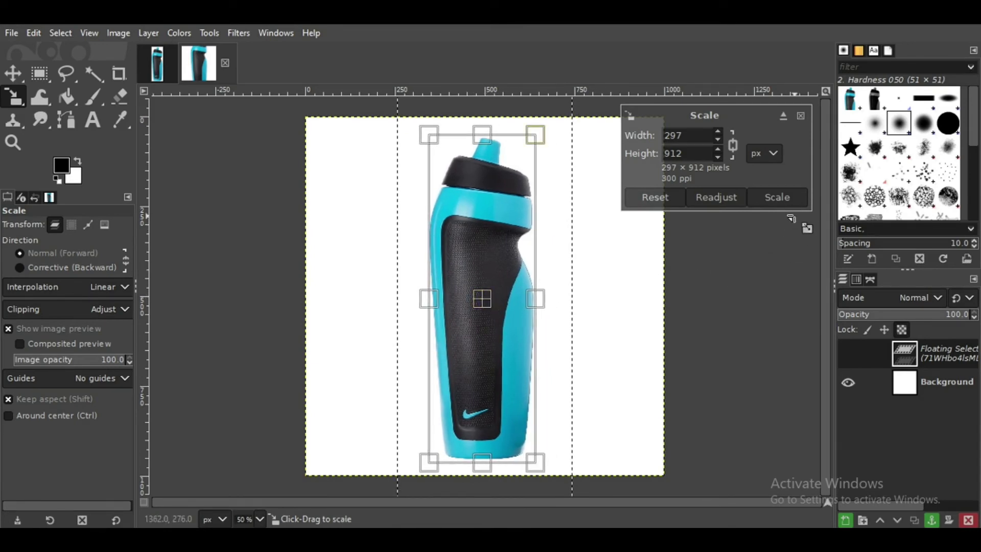
pyautogui.click(785, 198)
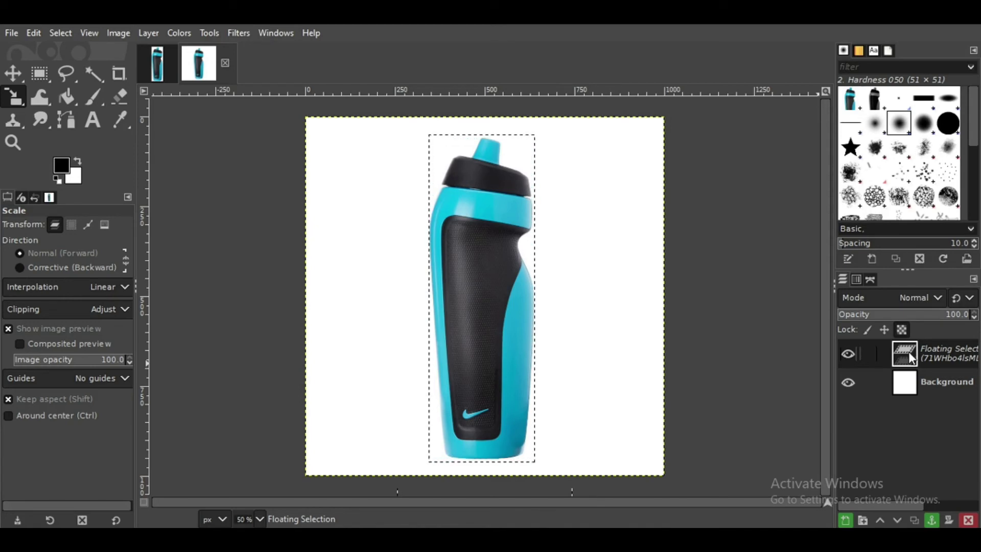
# - Convert the floating bottle selection into a new layer above Background
pyautogui.click(846, 520)
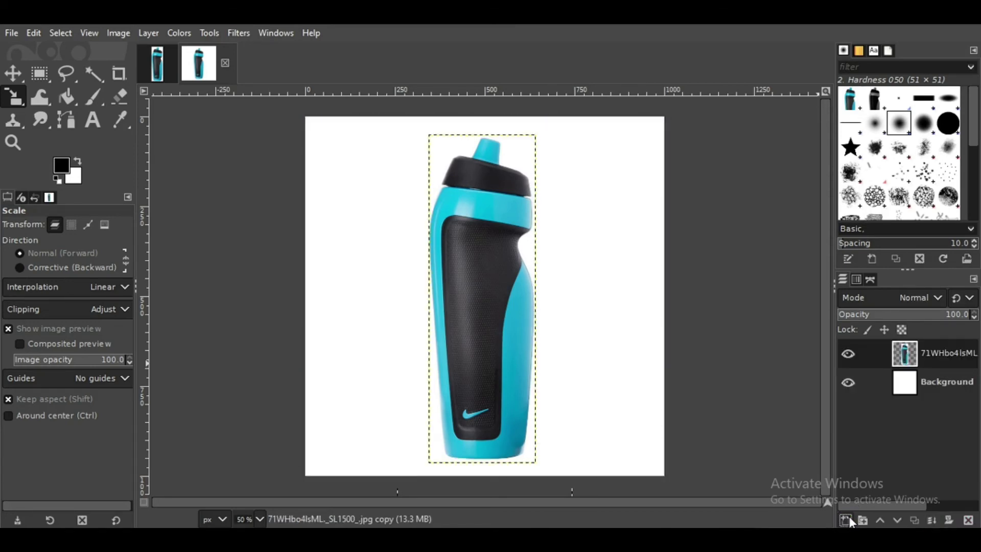